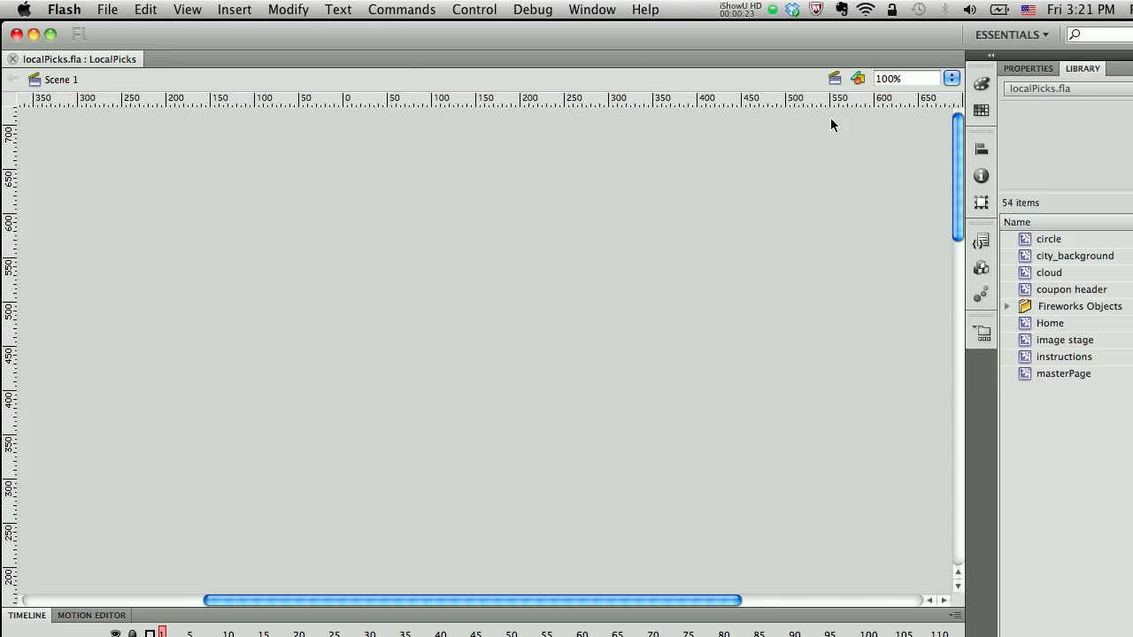
Open the Project panel to view the files in the LocalPicks project.
{"action": "left_click_drag", "start_coordinate": [956, 161], "coordinate": [959, 218]}
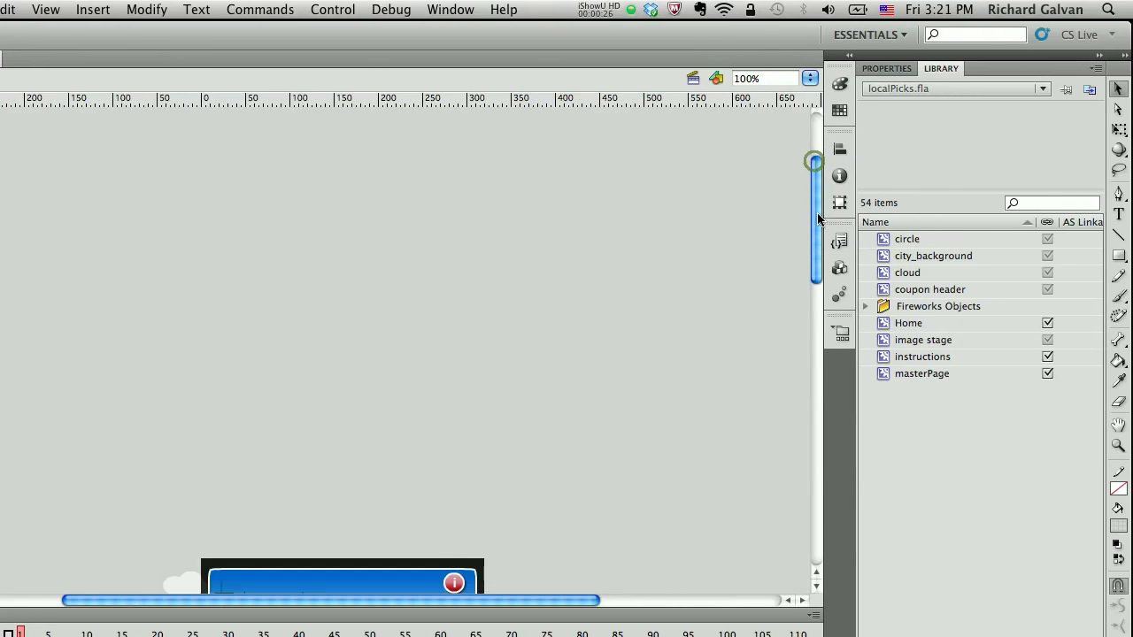
{"action": "left_click_drag", "start_coordinate": [818, 219], "coordinate": [822, 325]}
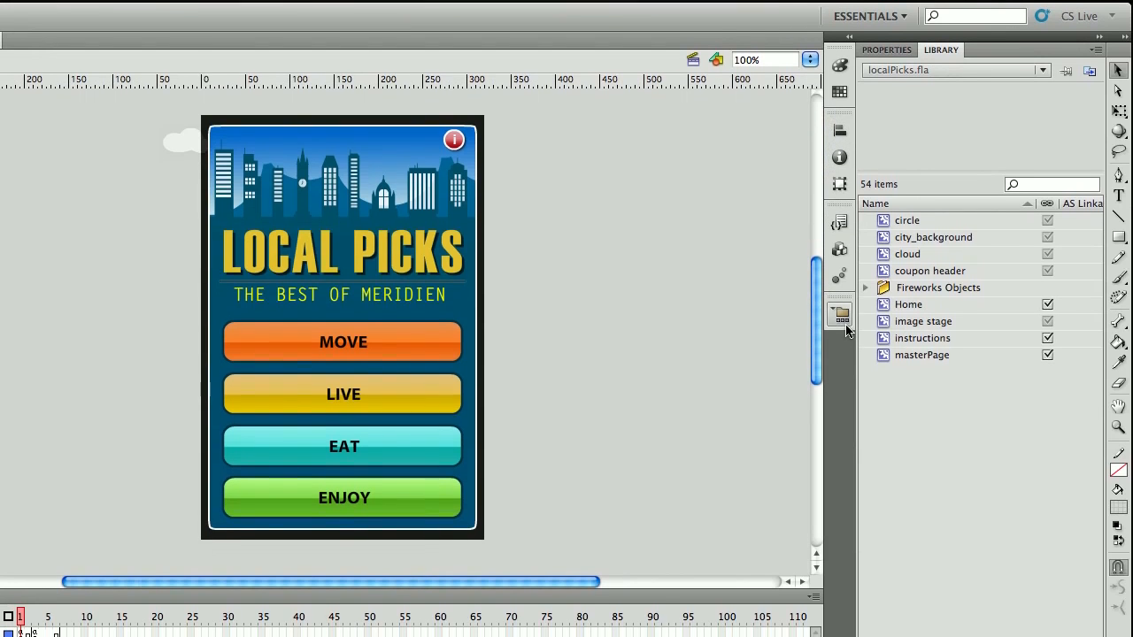
{"action": "left_click", "coordinate": [841, 335]}
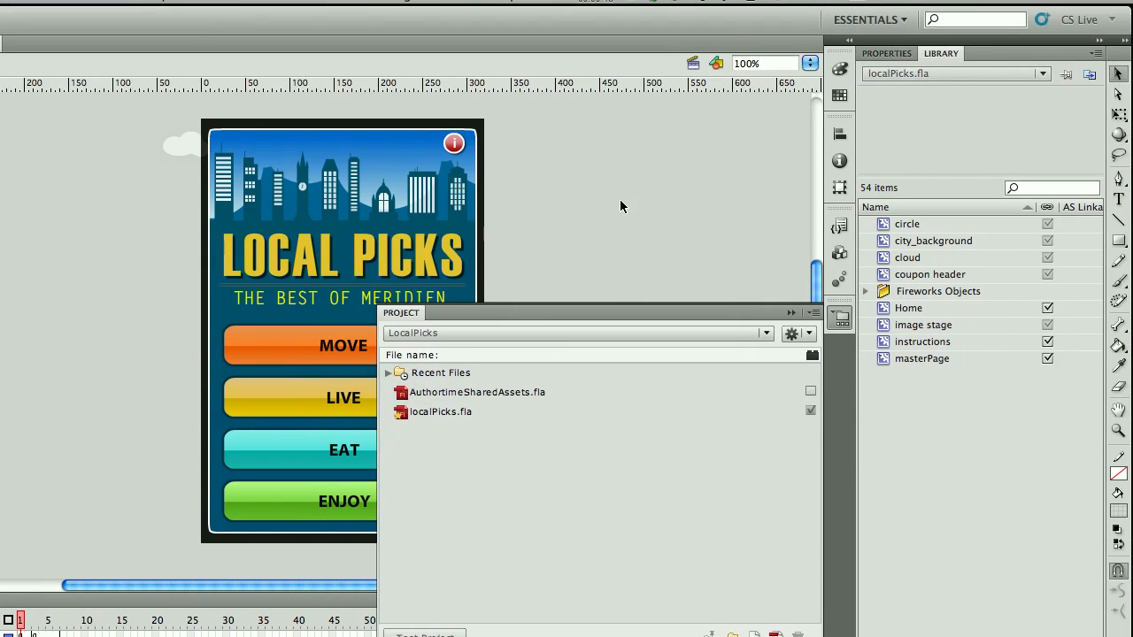
{"action": "left_click", "coordinate": [640, 126]}
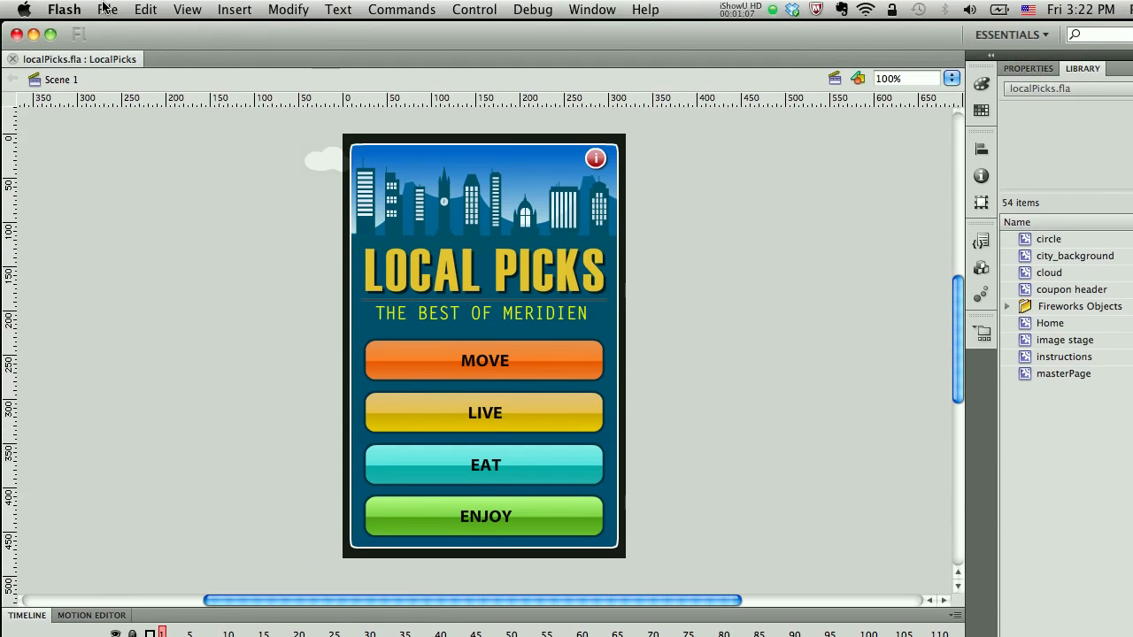
Save the document as localPicks2.fla in the LocalPicks folder.
{"action": "left_click", "coordinate": [105, 9]}
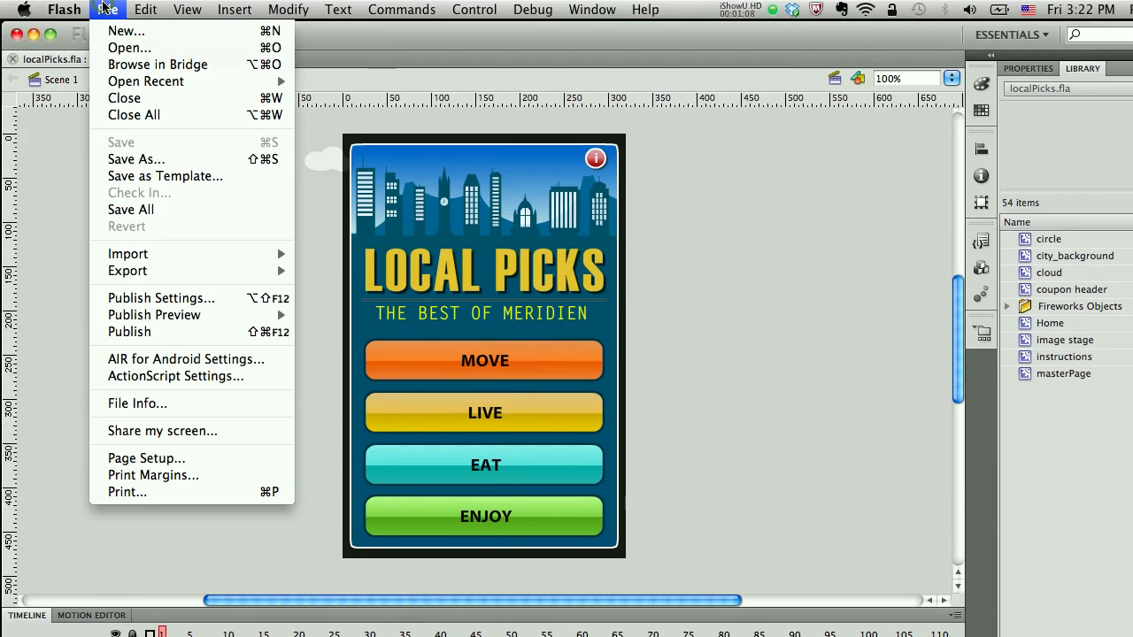
{"action": "left_click", "coordinate": [133, 159]}
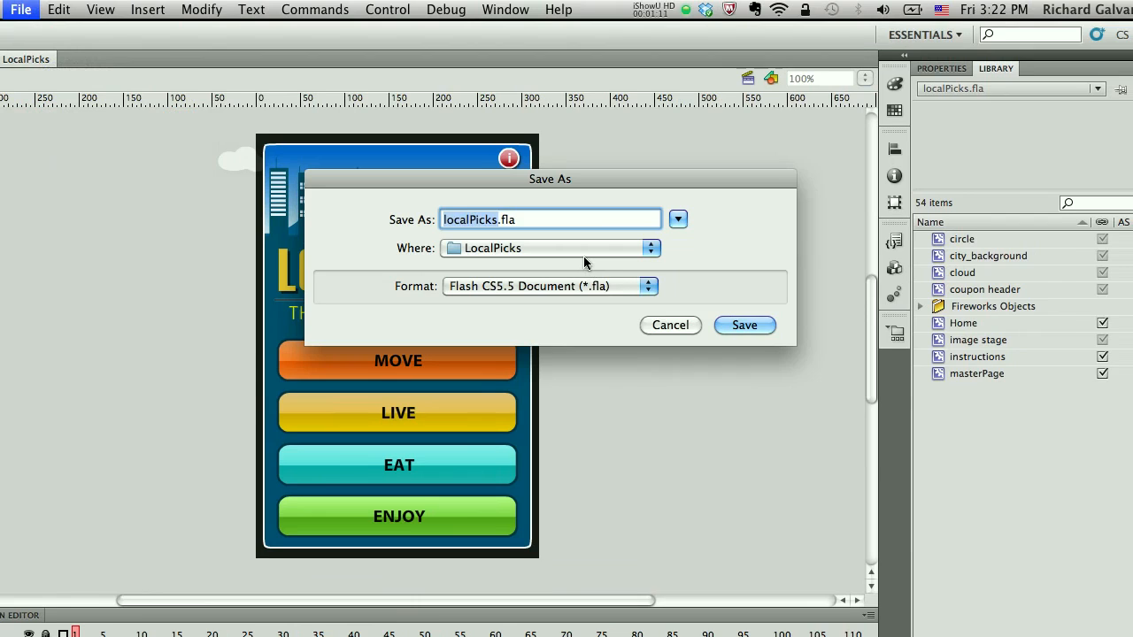
{"action": "key", "text": "Right"}
{"action": "type", "text": "2"}
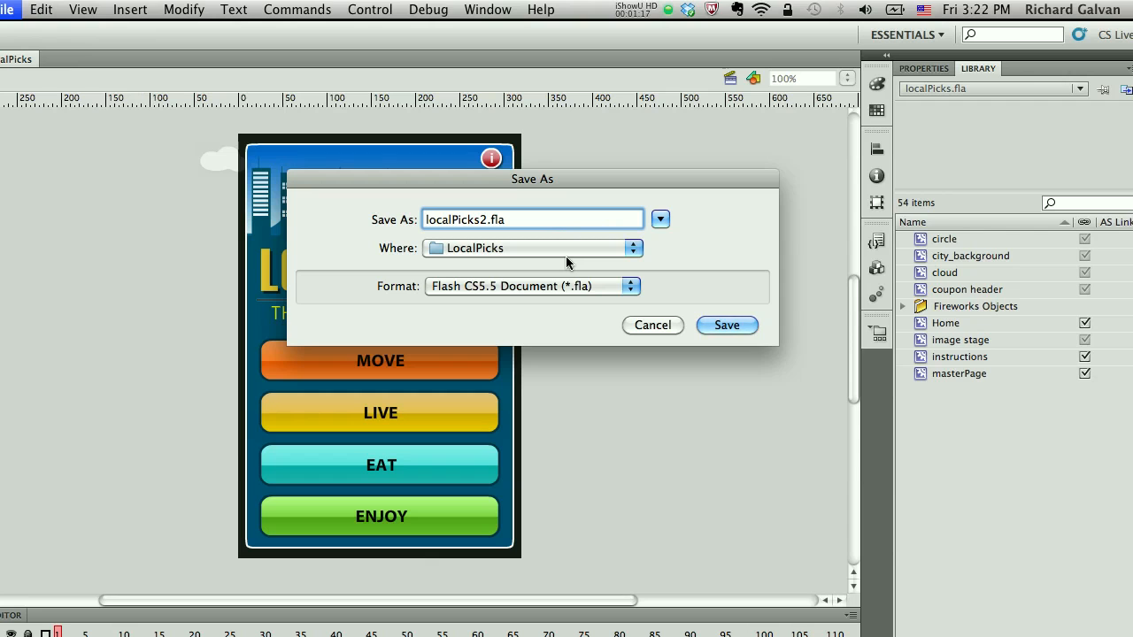
{"action": "key", "text": "Return"}
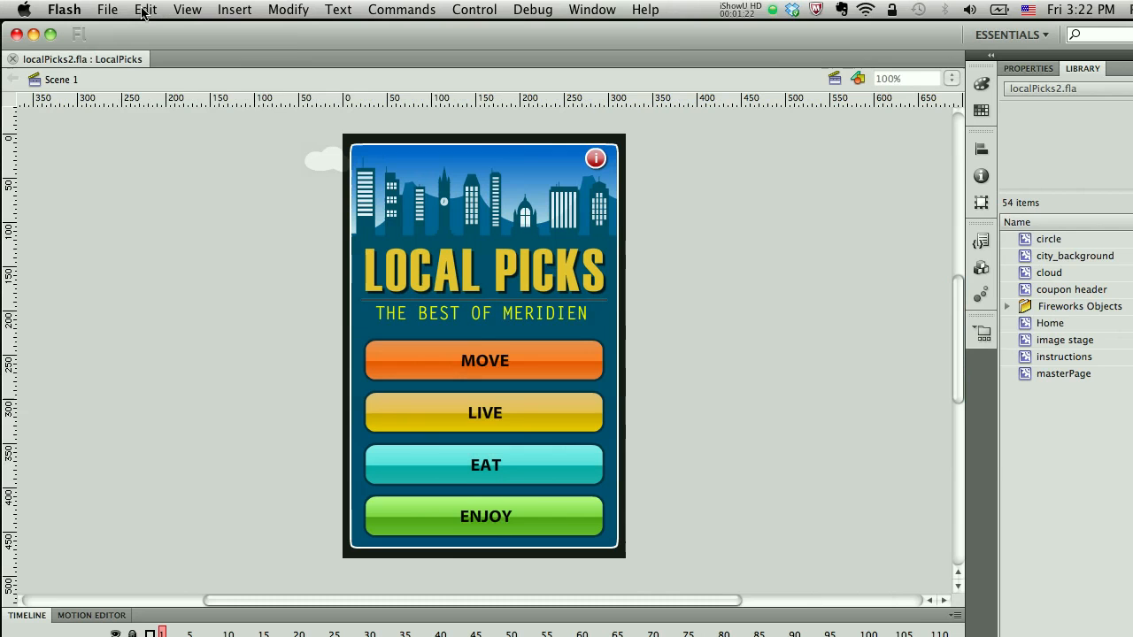
Create a new ActionScript 3.0 document with the default 550 × 400 px settings.
{"action": "left_click", "coordinate": [108, 9]}
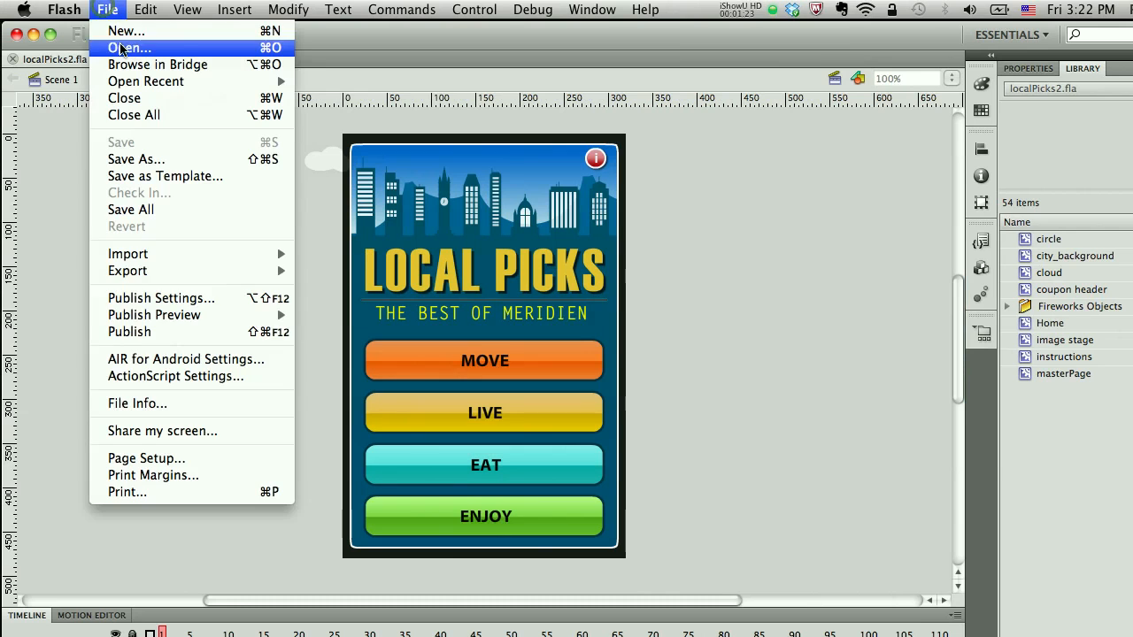
{"action": "left_click", "coordinate": [121, 34]}
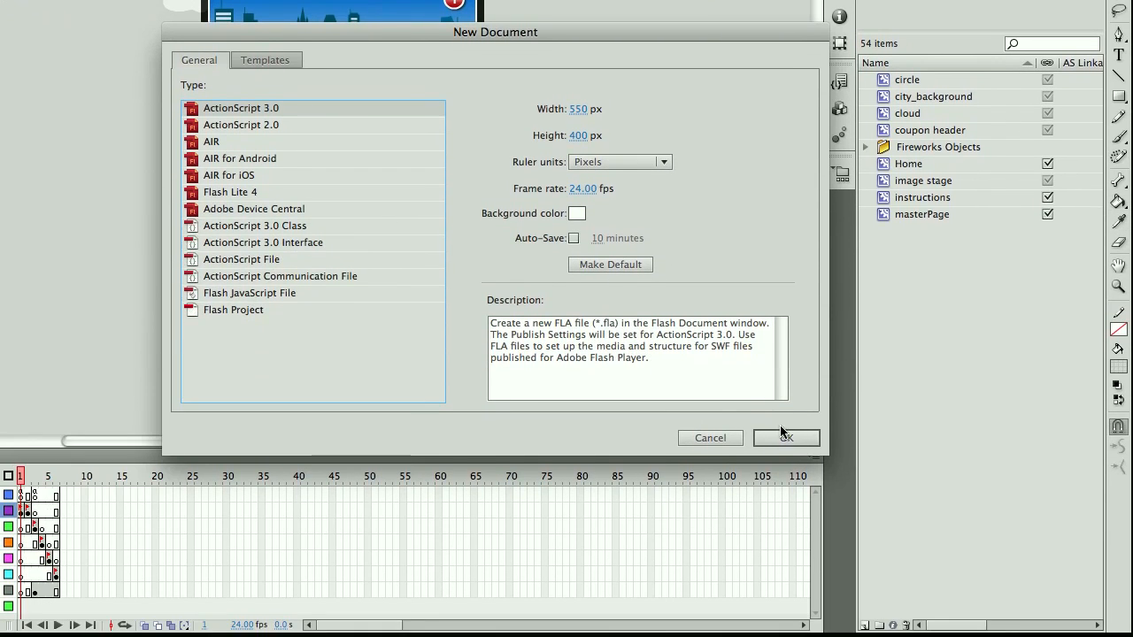
{"action": "left_click", "coordinate": [787, 437]}
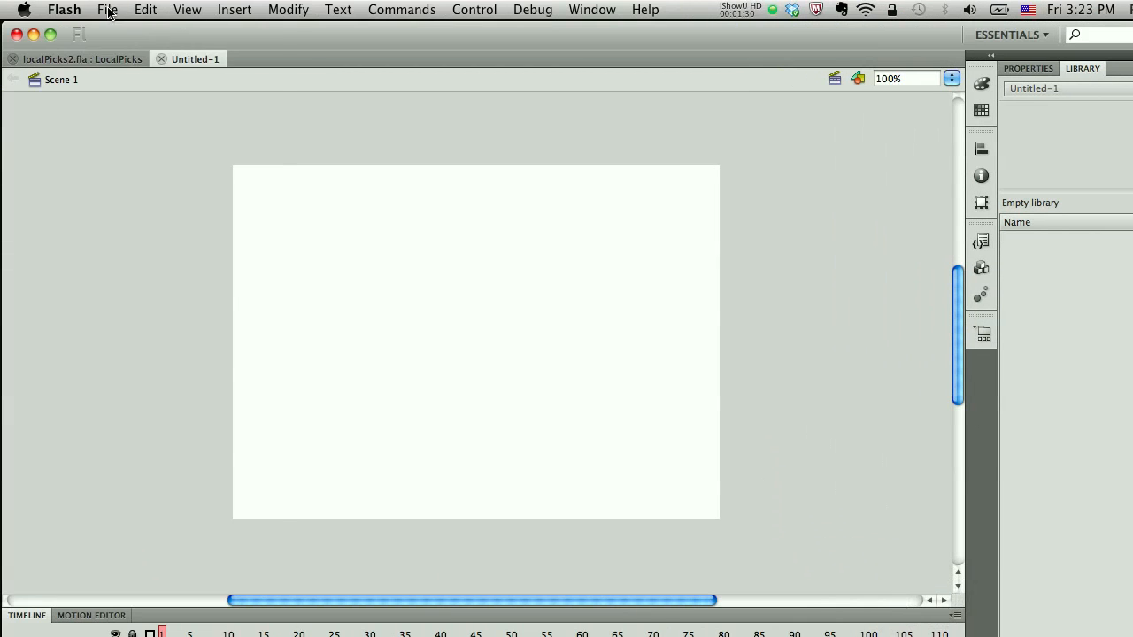
Save the new document as localpicks3.fla in the LocalPicks folder.
{"action": "left_click", "coordinate": [107, 11]}
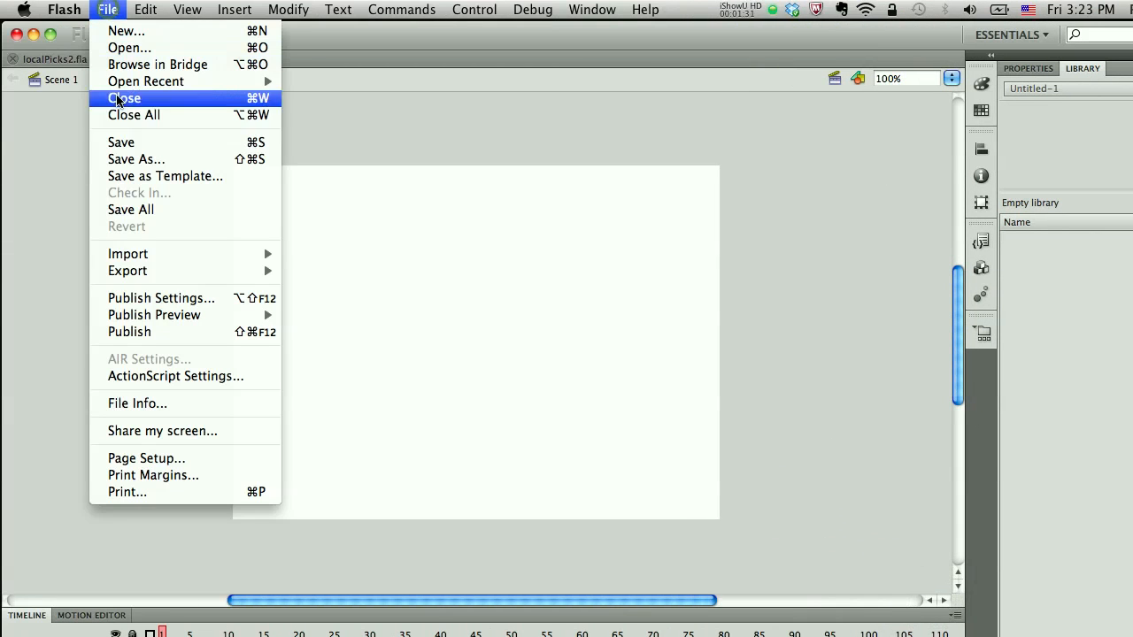
{"action": "left_click", "coordinate": [131, 145]}
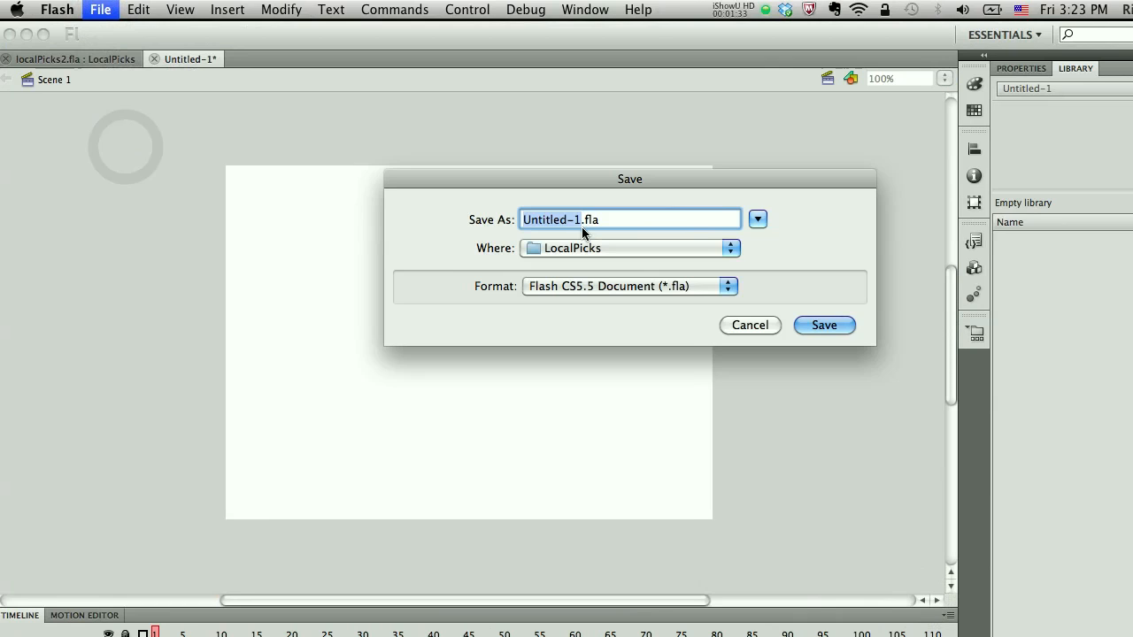
{"action": "type", "text": "localpick"}
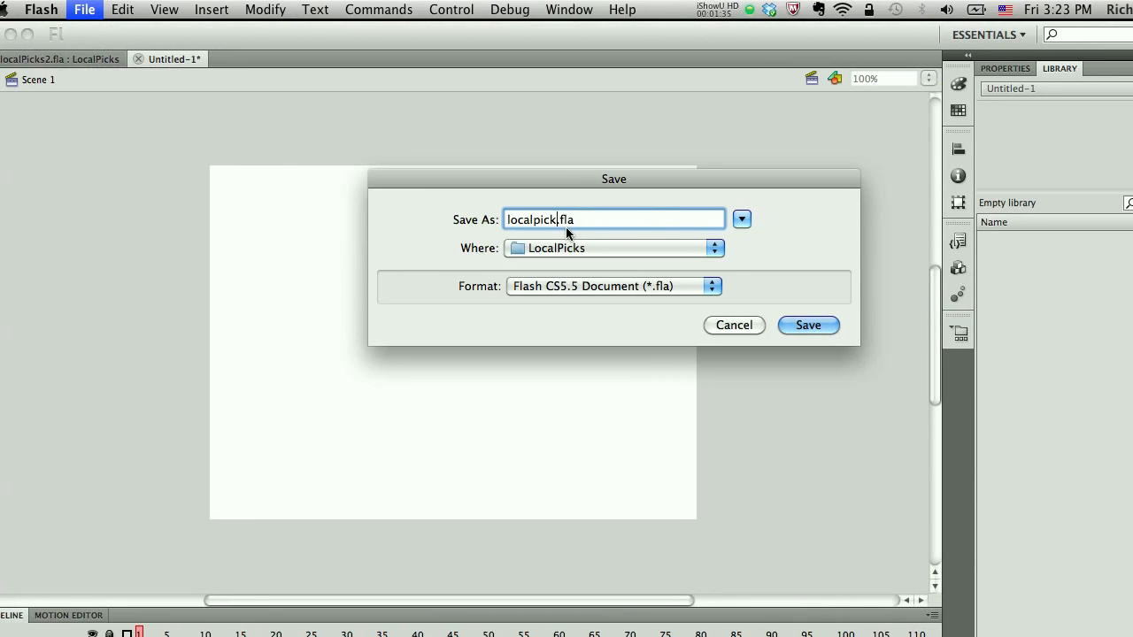
{"action": "type", "text": "s3"}
{"action": "key", "text": "Return"}
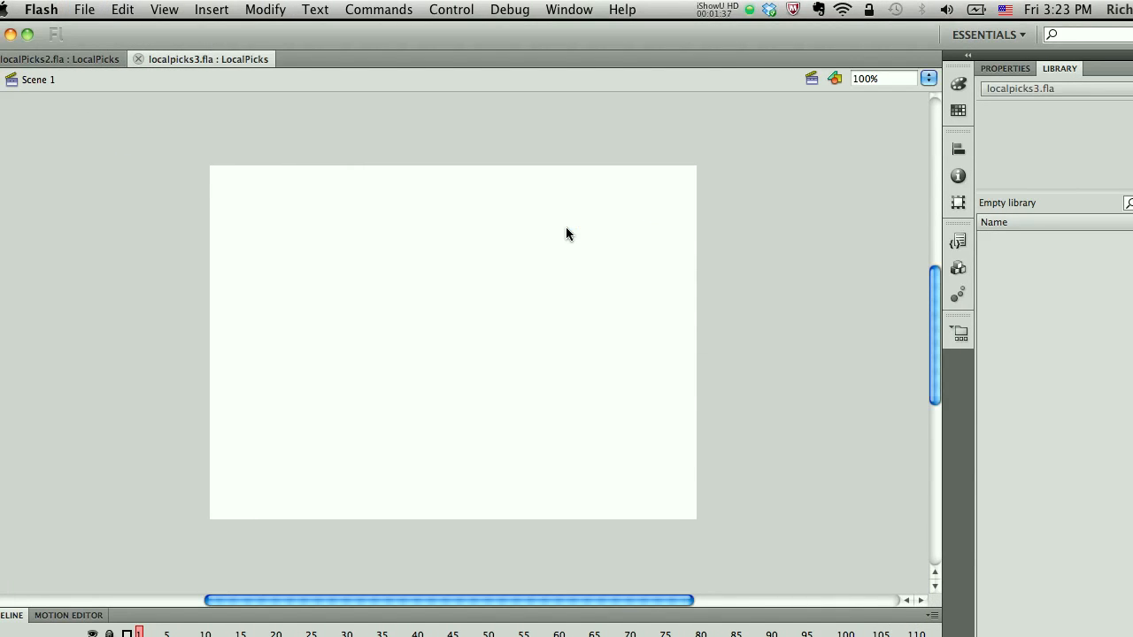
Refresh the Project panel and open localPicks.fla from the project file list.
{"action": "left_click", "coordinate": [958, 334]}
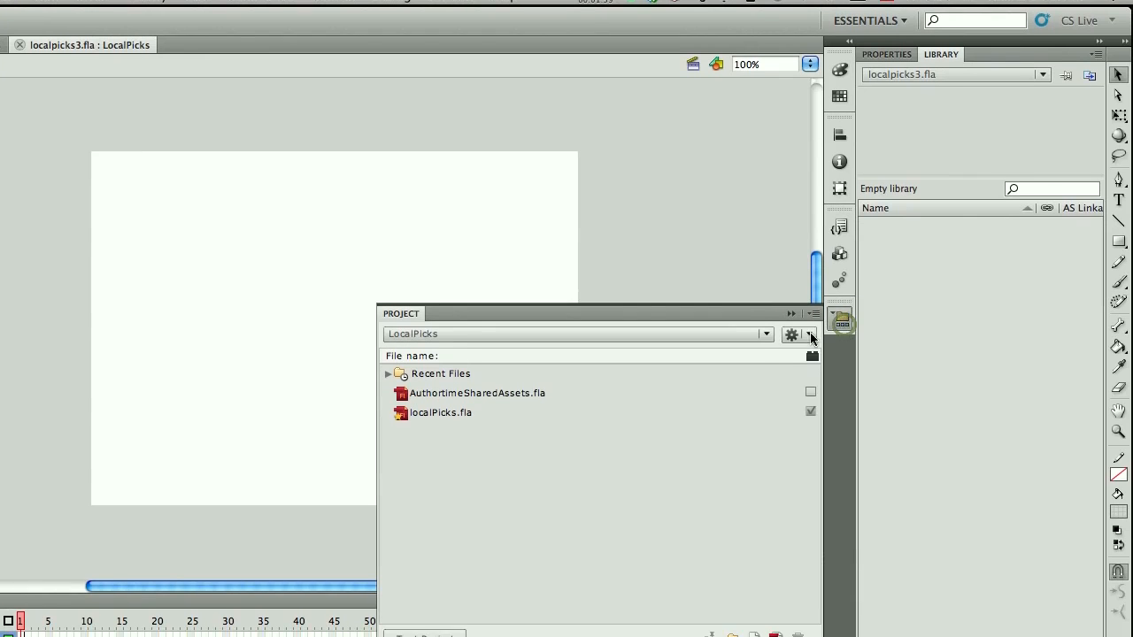
{"action": "left_click", "coordinate": [809, 335]}
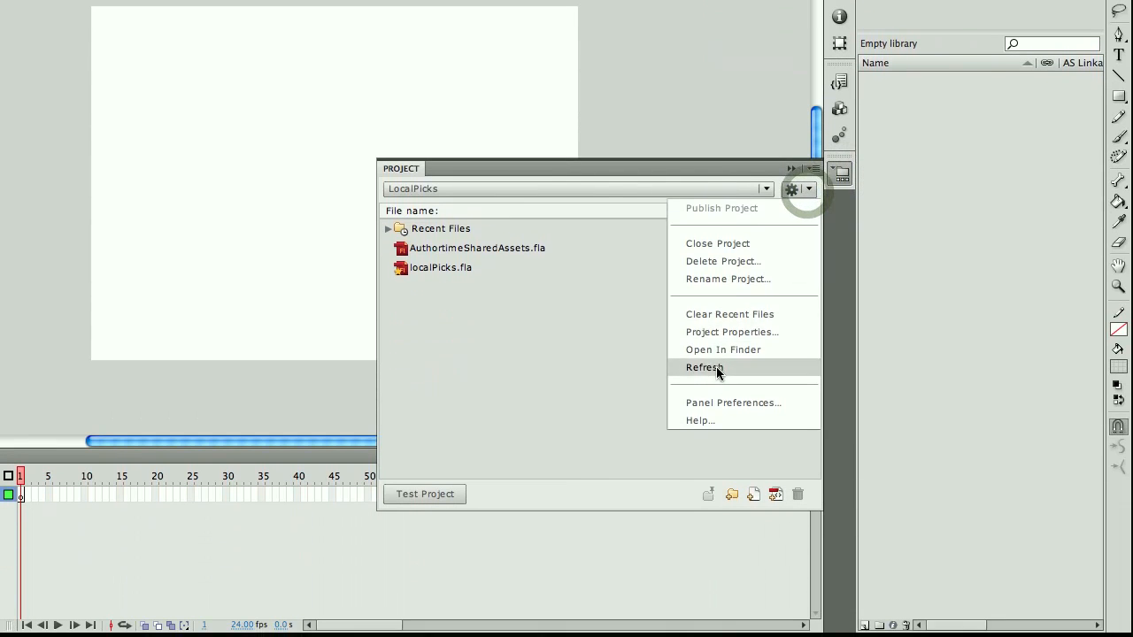
{"action": "left_click", "coordinate": [715, 367]}
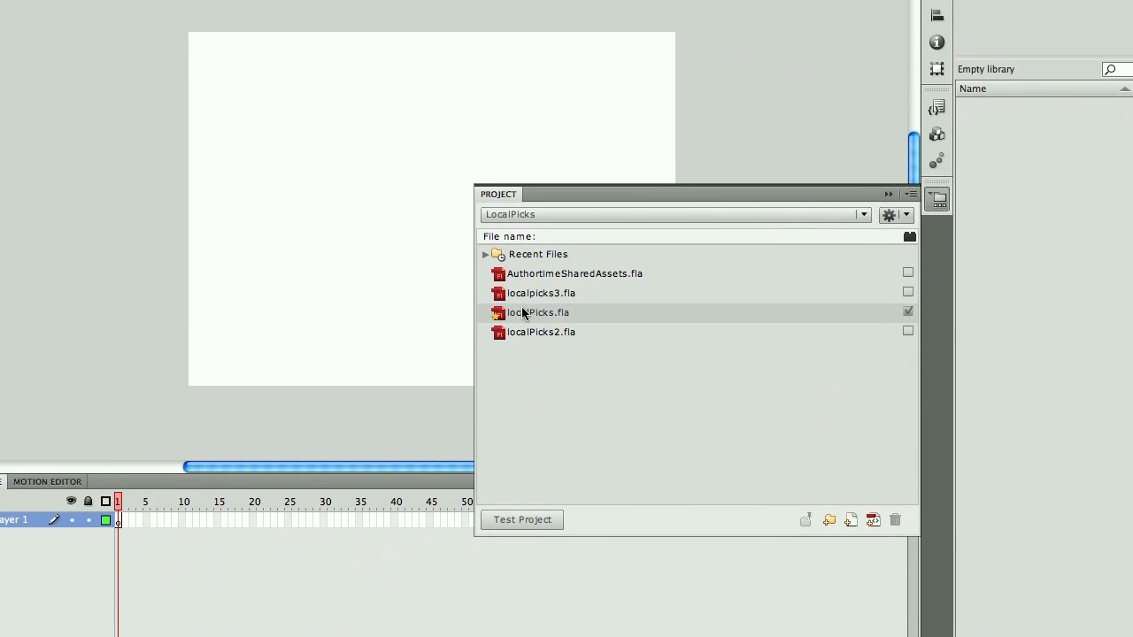
{"action": "double_click", "coordinate": [522, 312]}
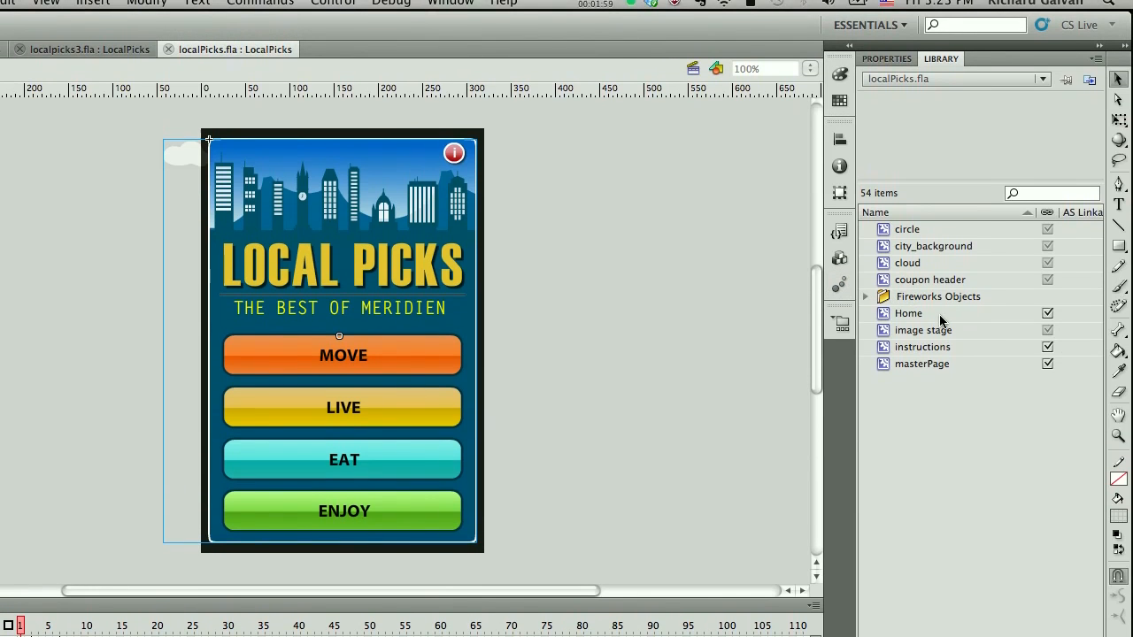
Copy the Home clip from localPicks.fla and paste it onto the stage of localpicks3.fla.
{"action": "left_click", "coordinate": [940, 320]}
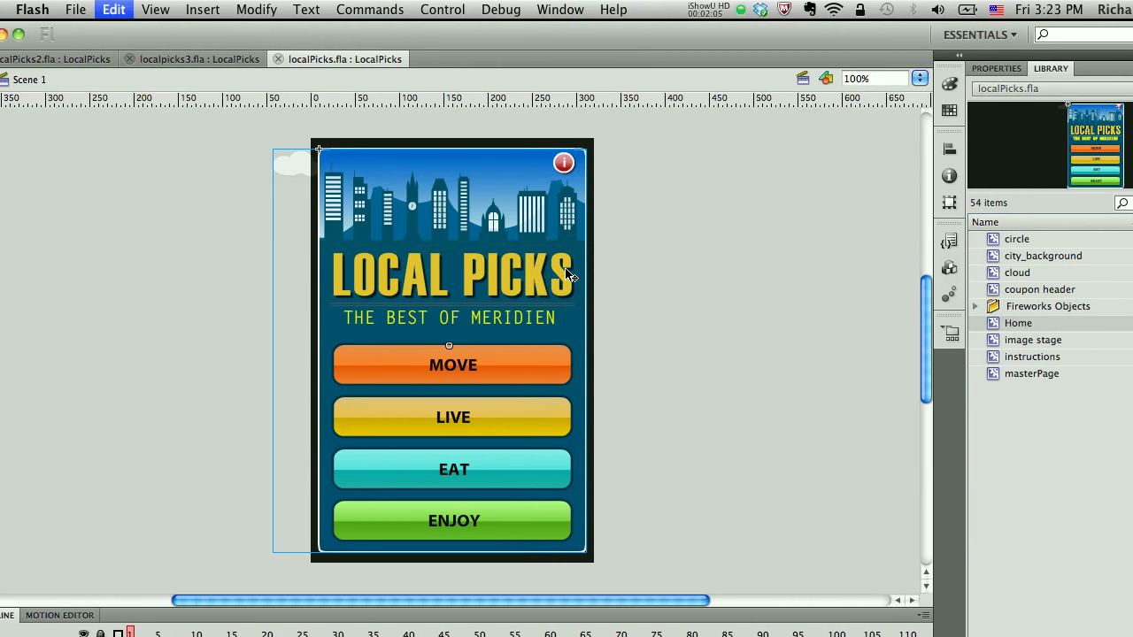
{"action": "left_click", "coordinate": [244, 60]}
{"action": "key", "text": "super+v"}
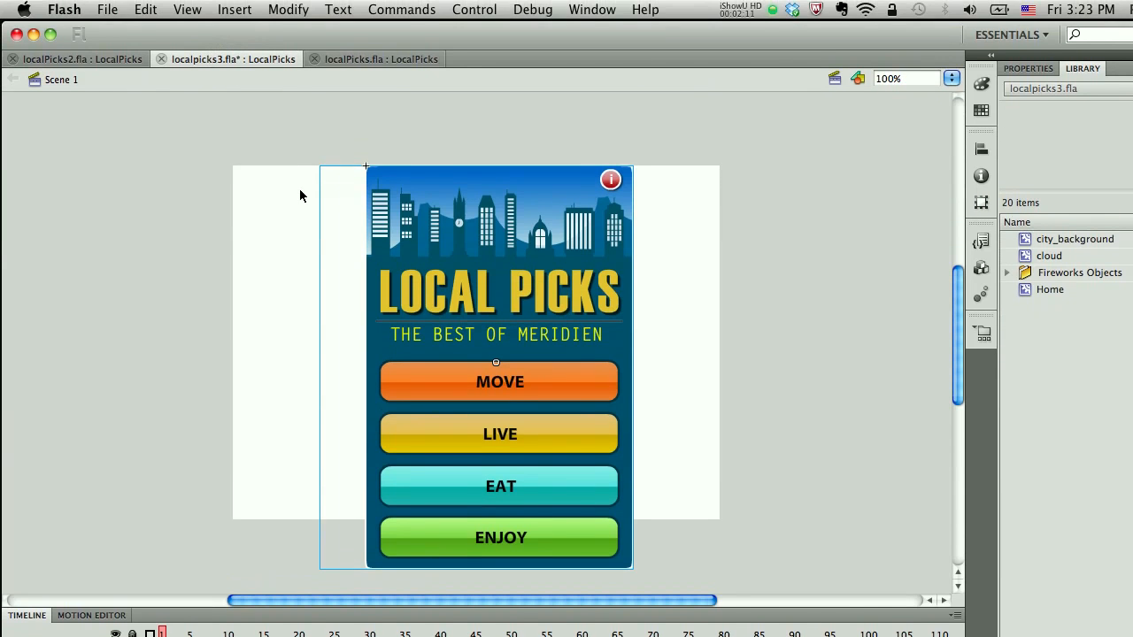
Switch between the localPicks2, localpicks3 and localPicks documents to compare them.
{"action": "left_click", "coordinate": [95, 63]}
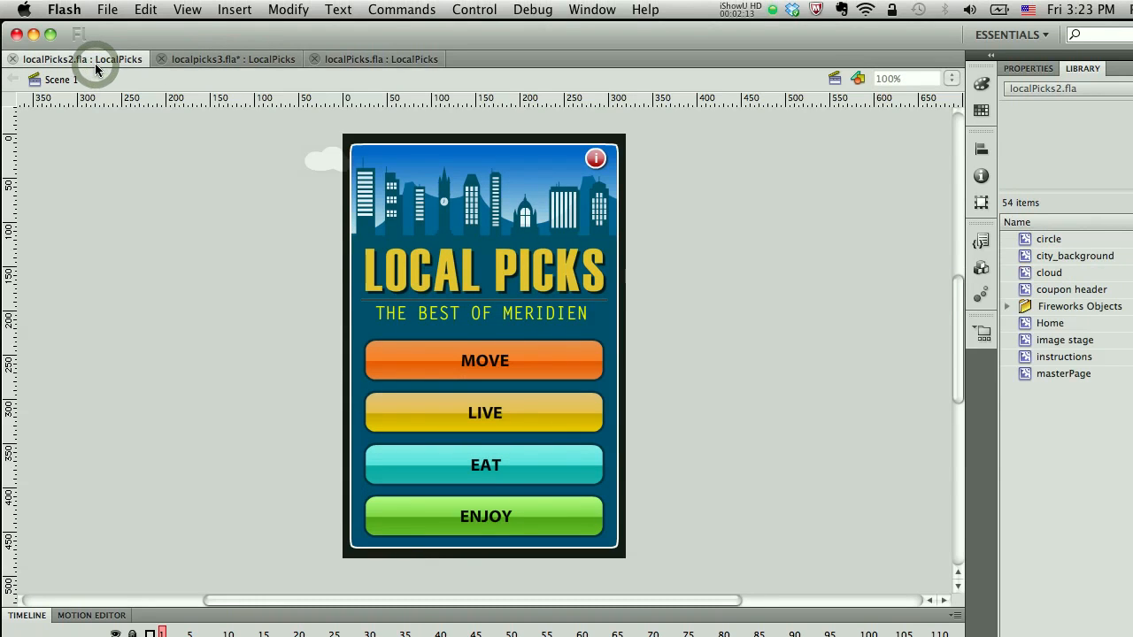
{"action": "left_click", "coordinate": [202, 58]}
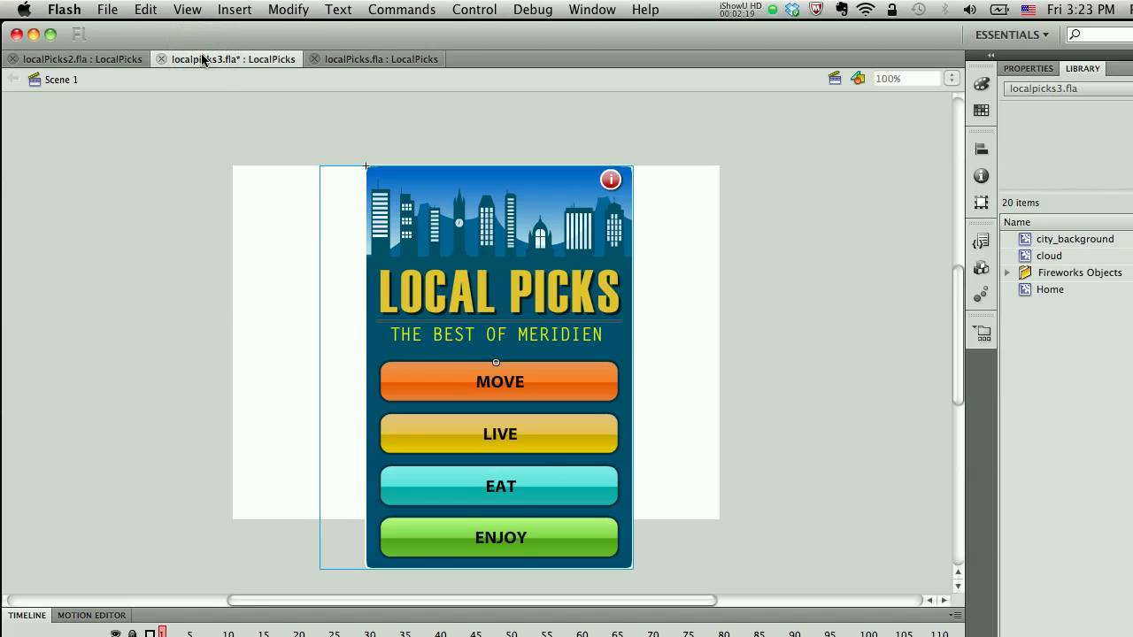
{"action": "left_click", "coordinate": [365, 57]}
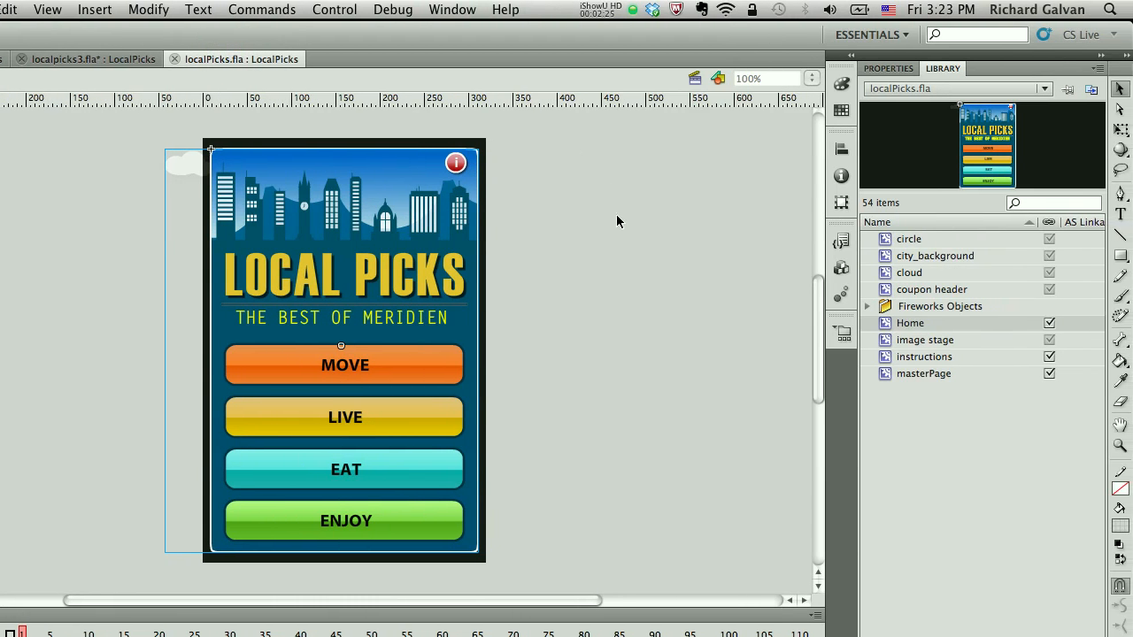
Inside the city_background symbol, set the sky gradient's first color stop to orange #FF6600.
{"action": "left_click", "coordinate": [613, 213]}
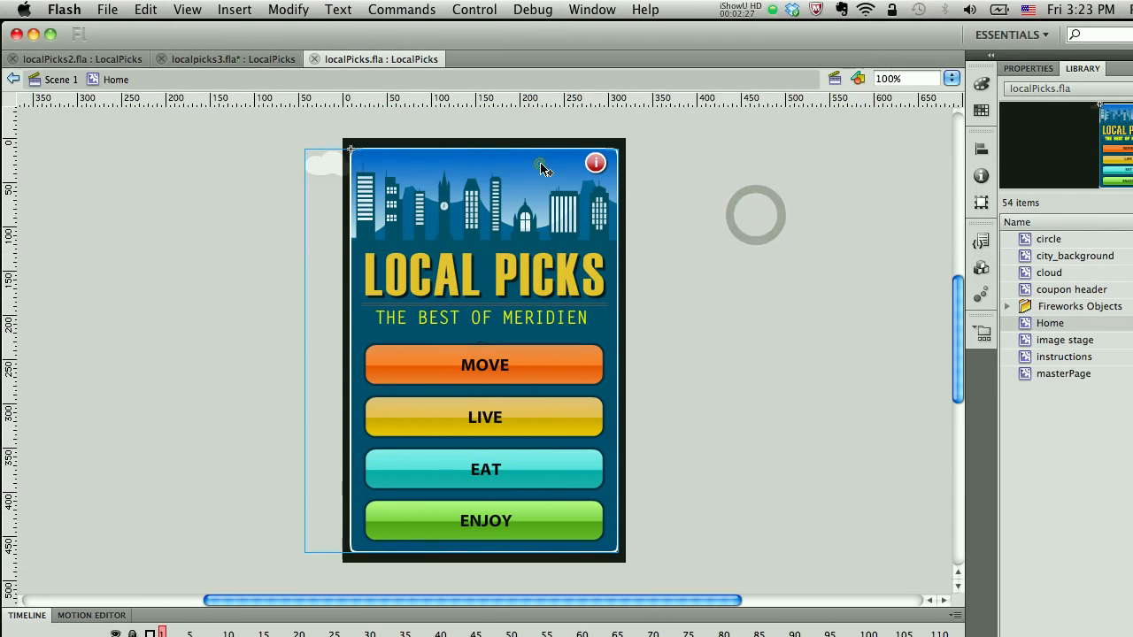
{"action": "left_click", "coordinate": [541, 167]}
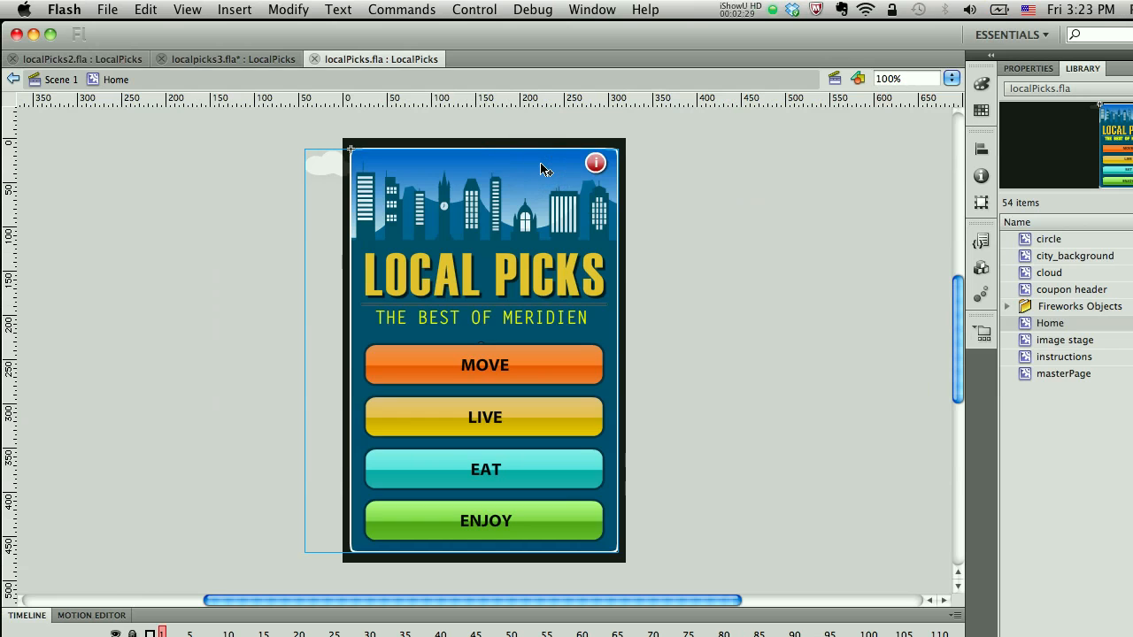
{"action": "double_click", "coordinate": [541, 168]}
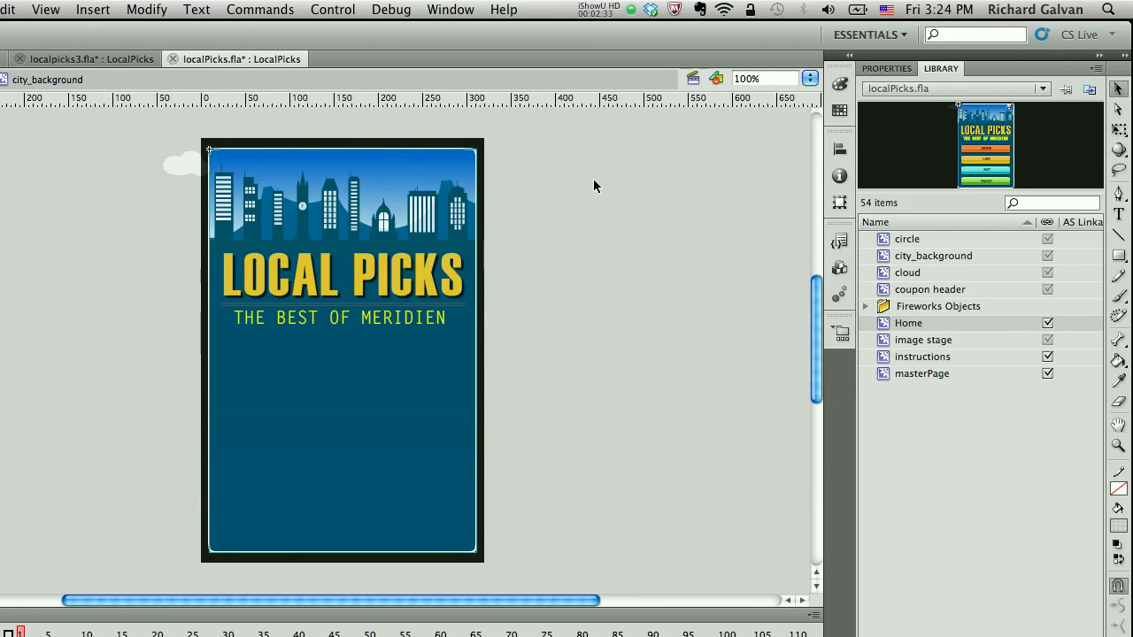
{"action": "double_click", "coordinate": [458, 161]}
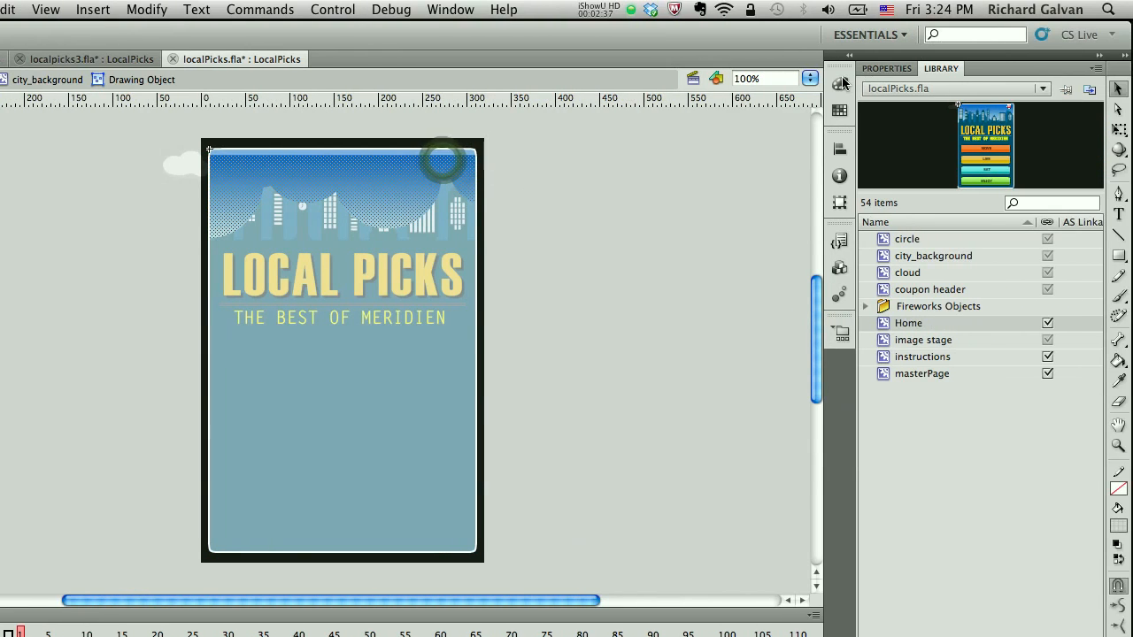
{"action": "left_click", "coordinate": [841, 84]}
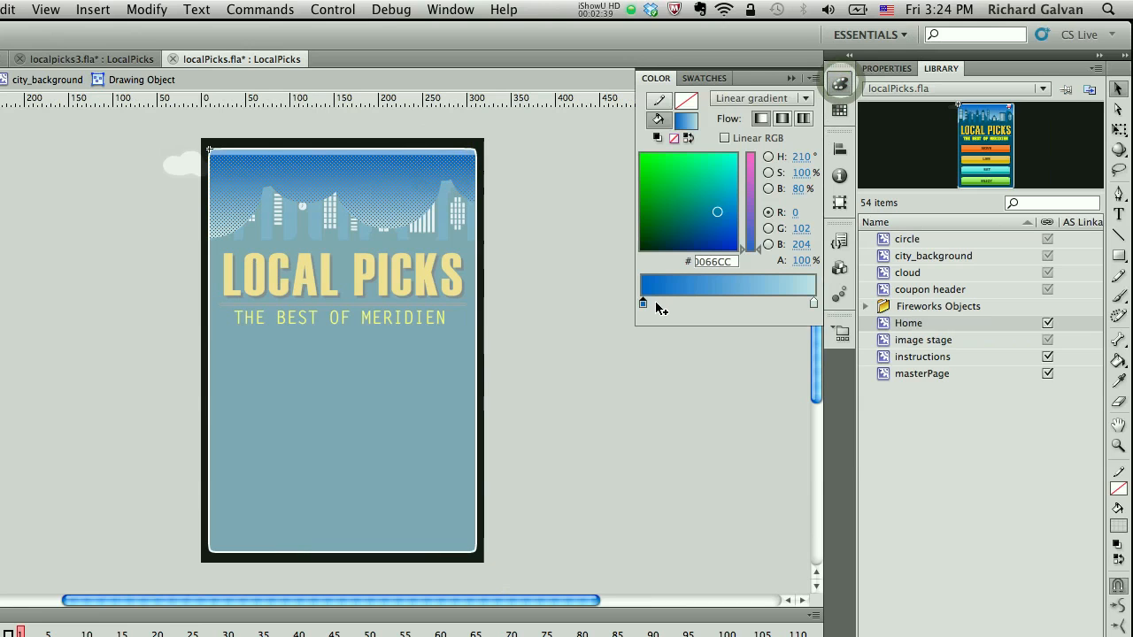
{"action": "double_click", "coordinate": [642, 303]}
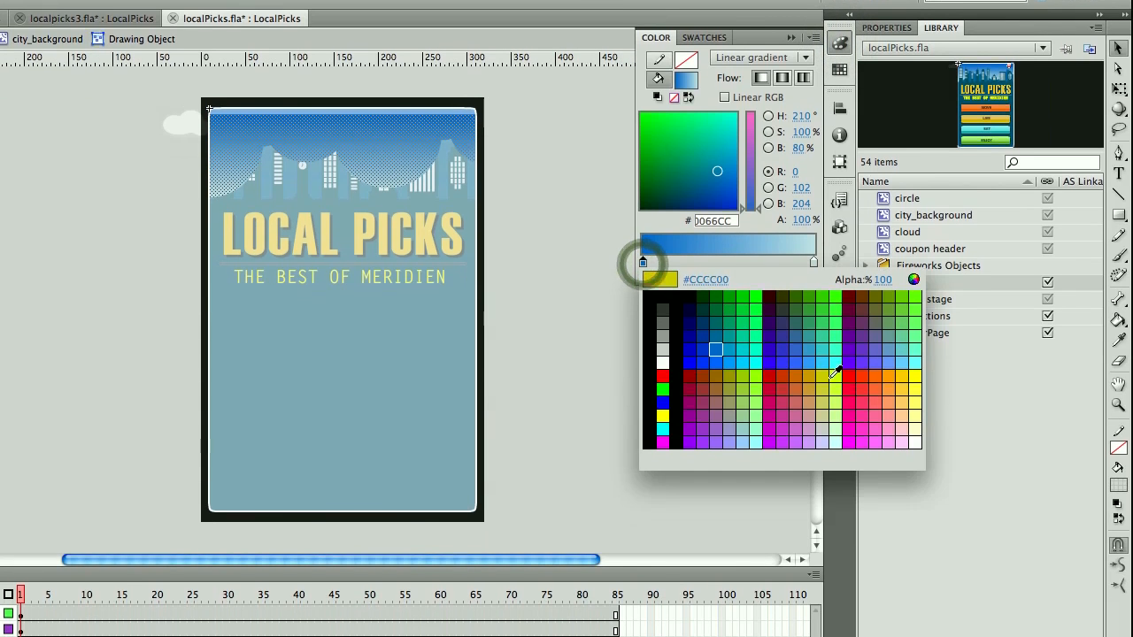
{"action": "left_click", "coordinate": [876, 375]}
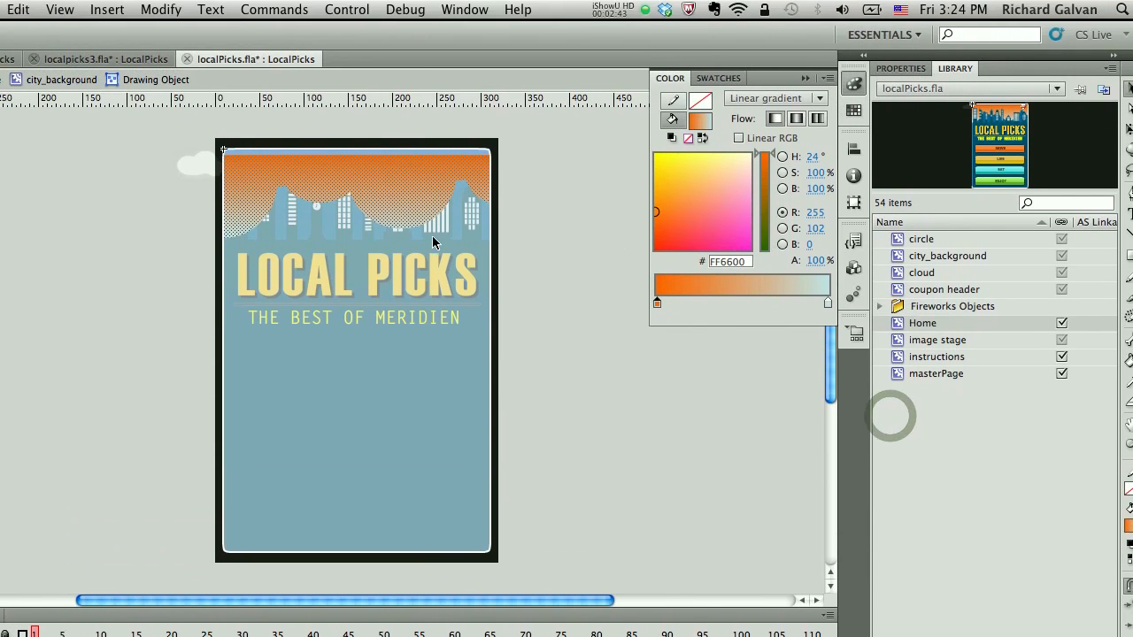
{"action": "left_click", "coordinate": [75, 79]}
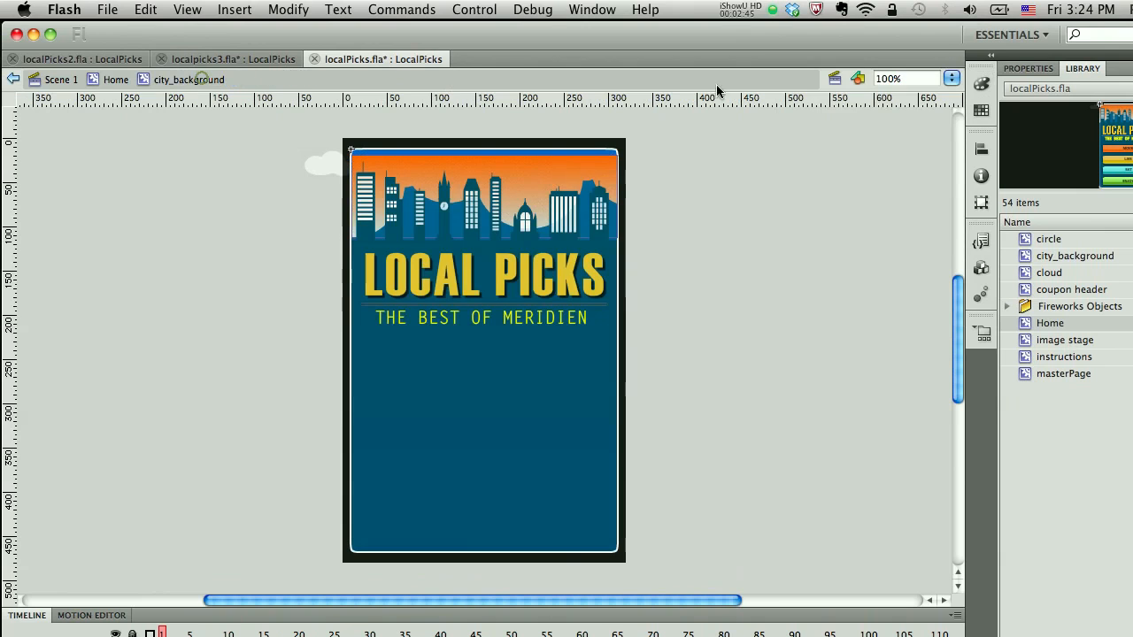
Inside city_background, edit the background rectangle's fill gradient: set its first color stop to orange and its second stop to #FF6600.
{"action": "double_click", "coordinate": [557, 158]}
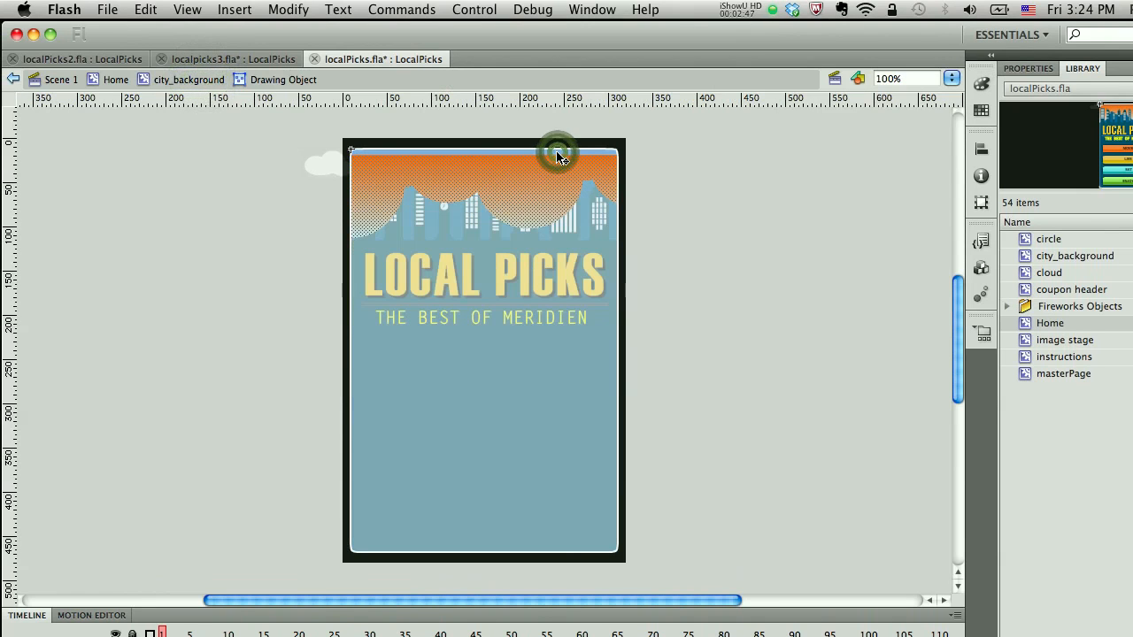
{"action": "left_click", "coordinate": [181, 76]}
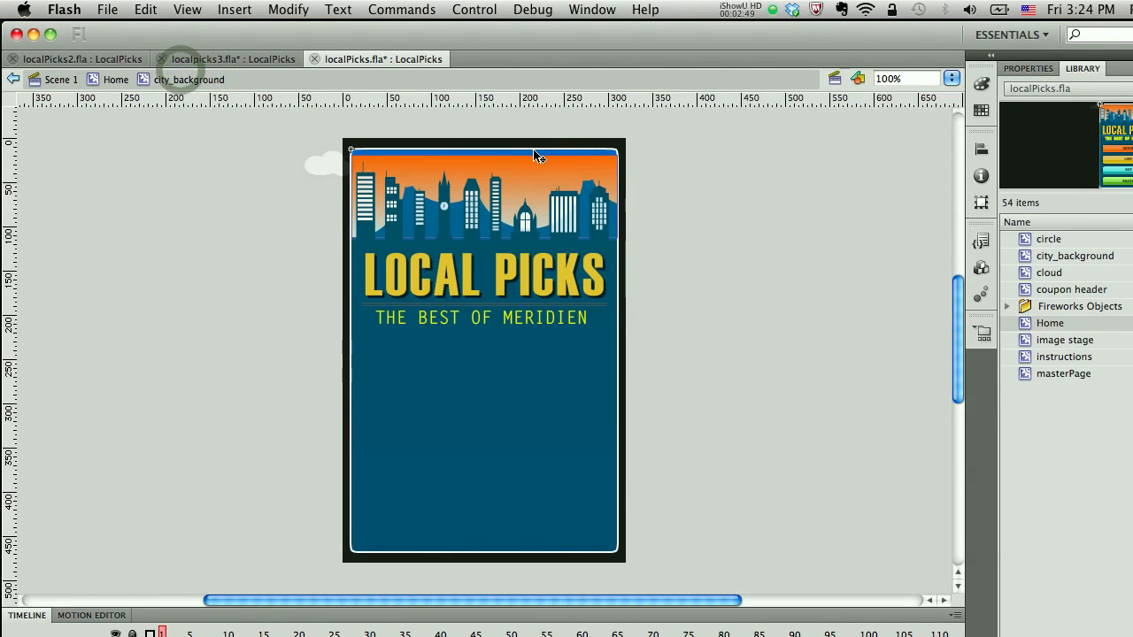
{"action": "double_click", "coordinate": [534, 155]}
{"action": "double_click", "coordinate": [534, 159]}
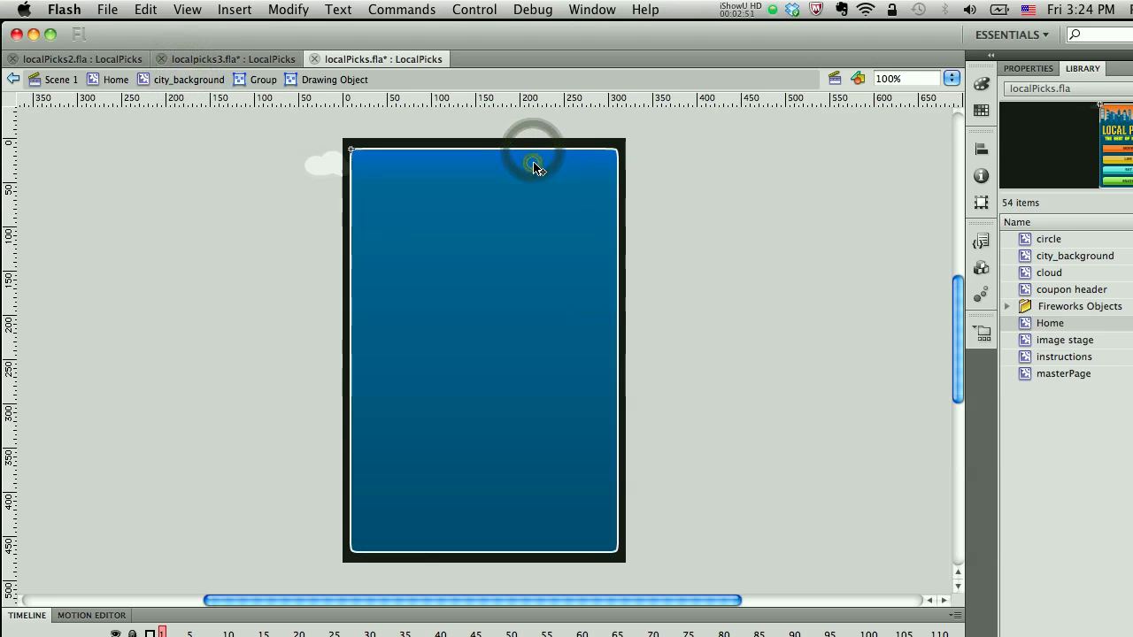
{"action": "left_click", "coordinate": [534, 160]}
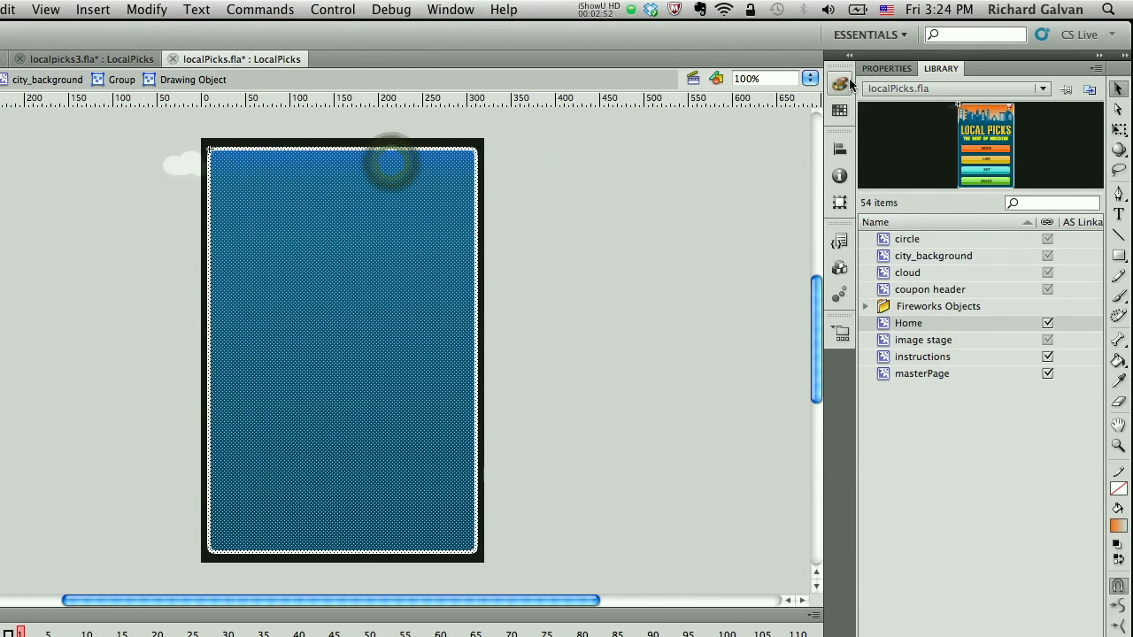
{"action": "left_click", "coordinate": [845, 83]}
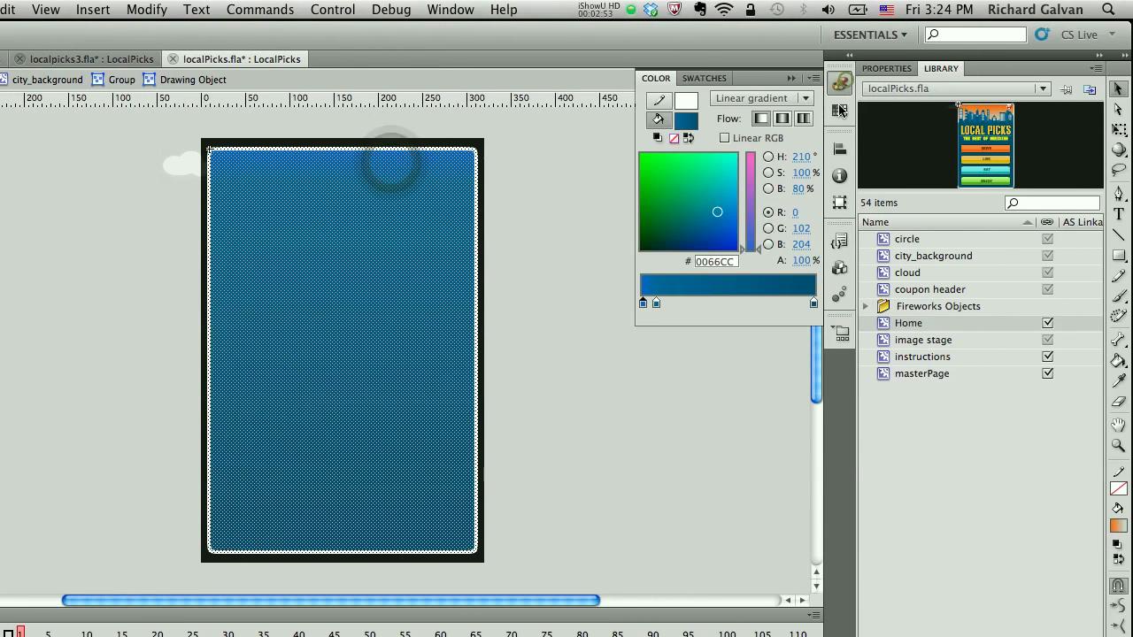
{"action": "left_click", "coordinate": [643, 304]}
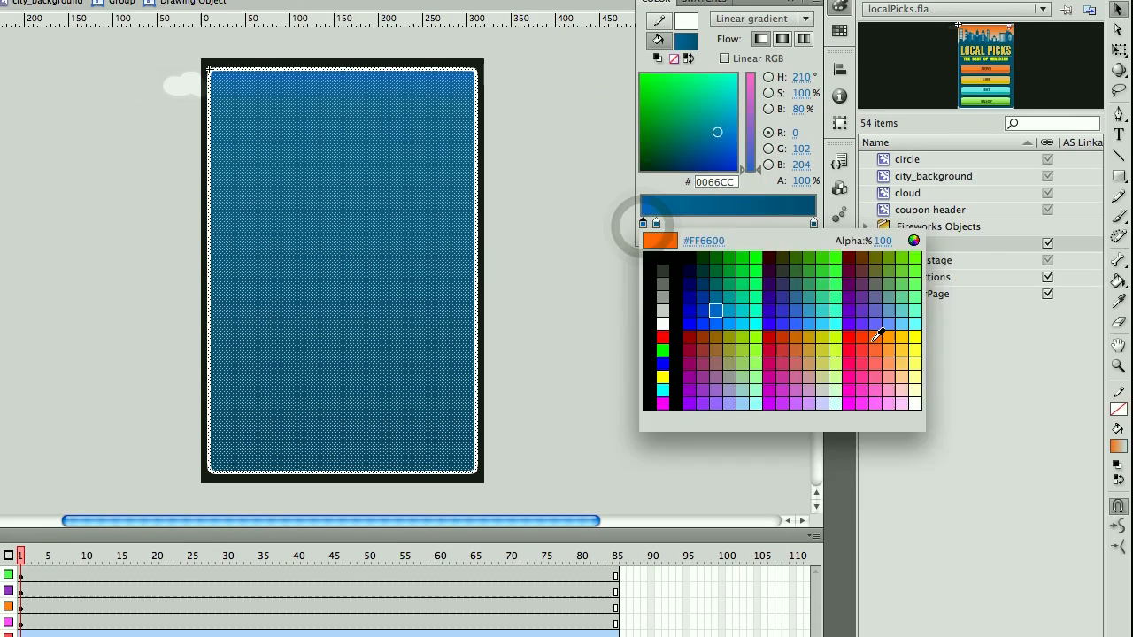
{"action": "left_click", "coordinate": [874, 410]}
{"action": "left_click", "coordinate": [656, 222]}
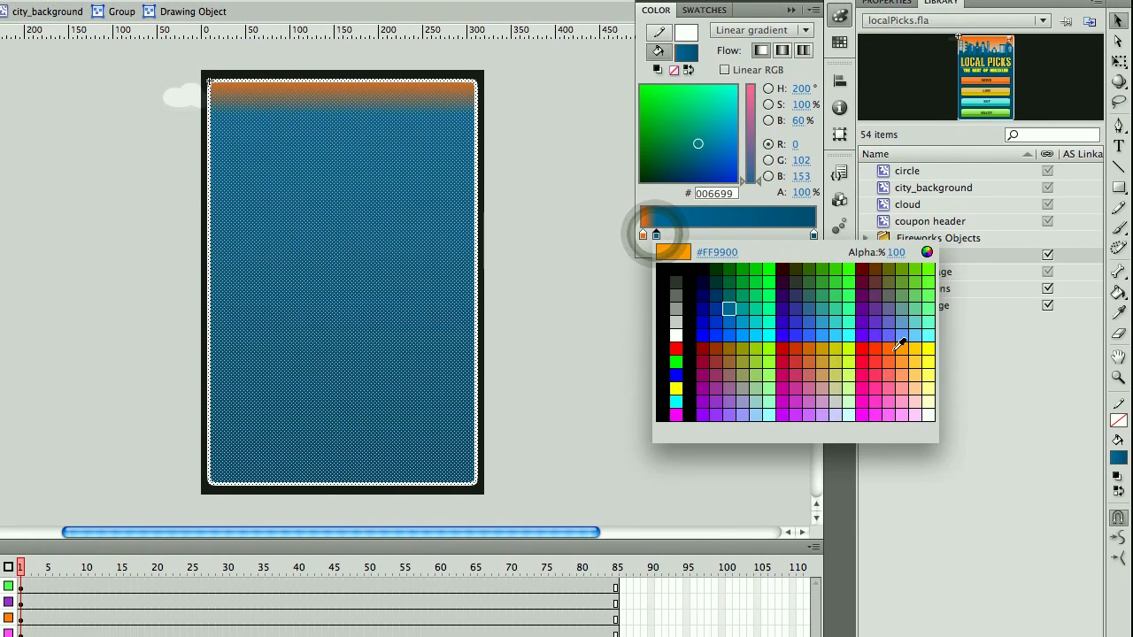
{"action": "left_click", "coordinate": [890, 403]}
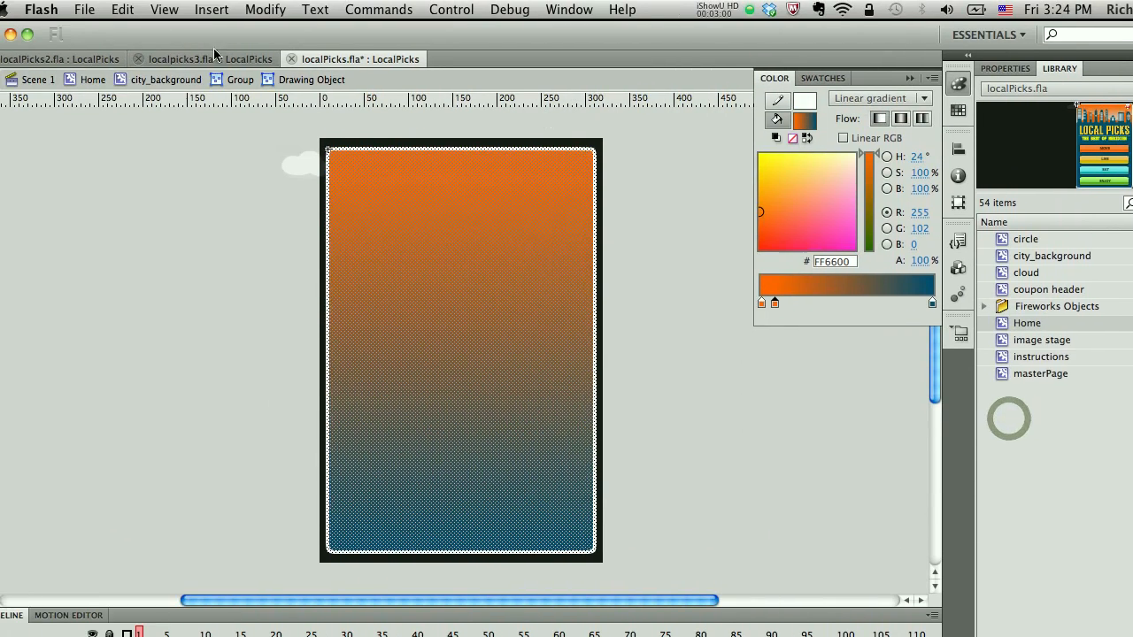
Return to the Home clip and save localPicks.fla.
{"action": "left_click", "coordinate": [167, 79]}
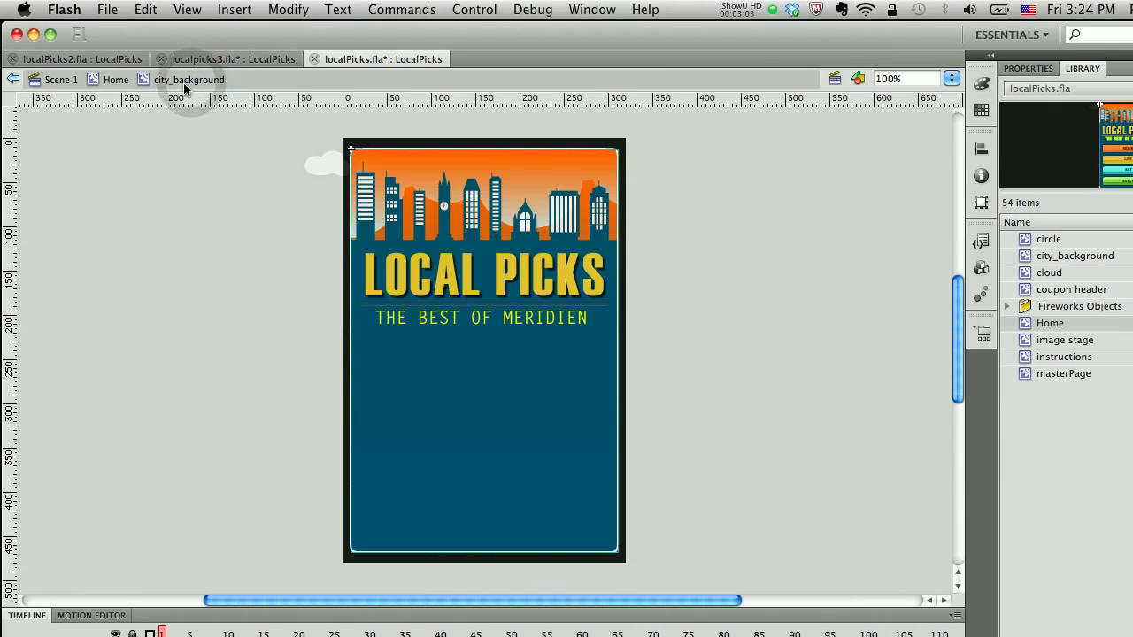
{"action": "left_click", "coordinate": [112, 81]}
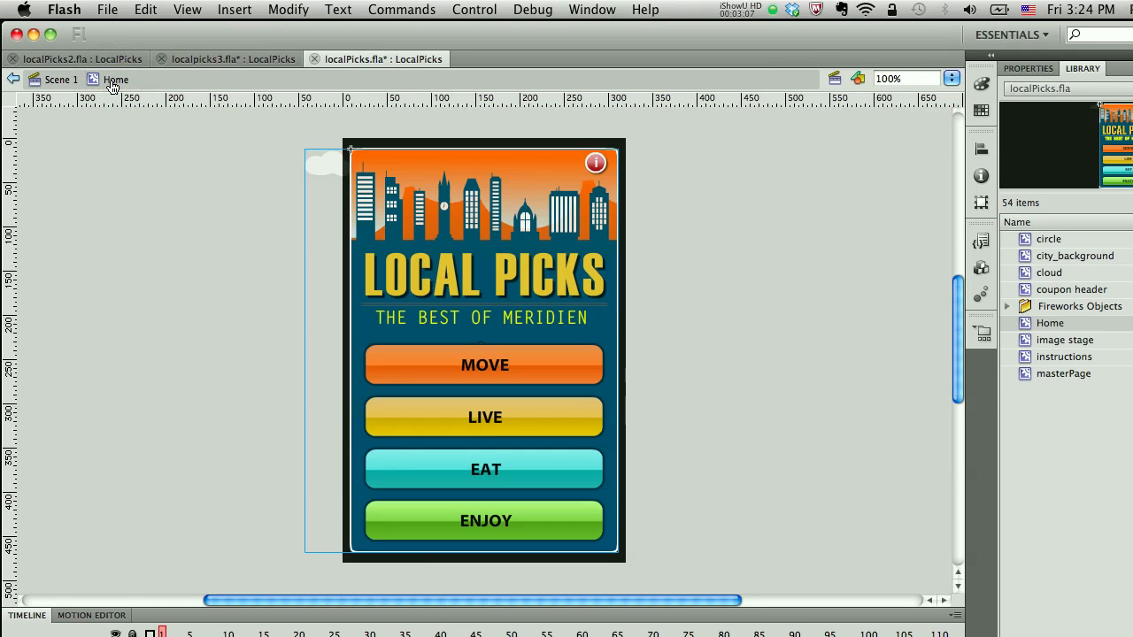
{"action": "key", "text": "super+s"}
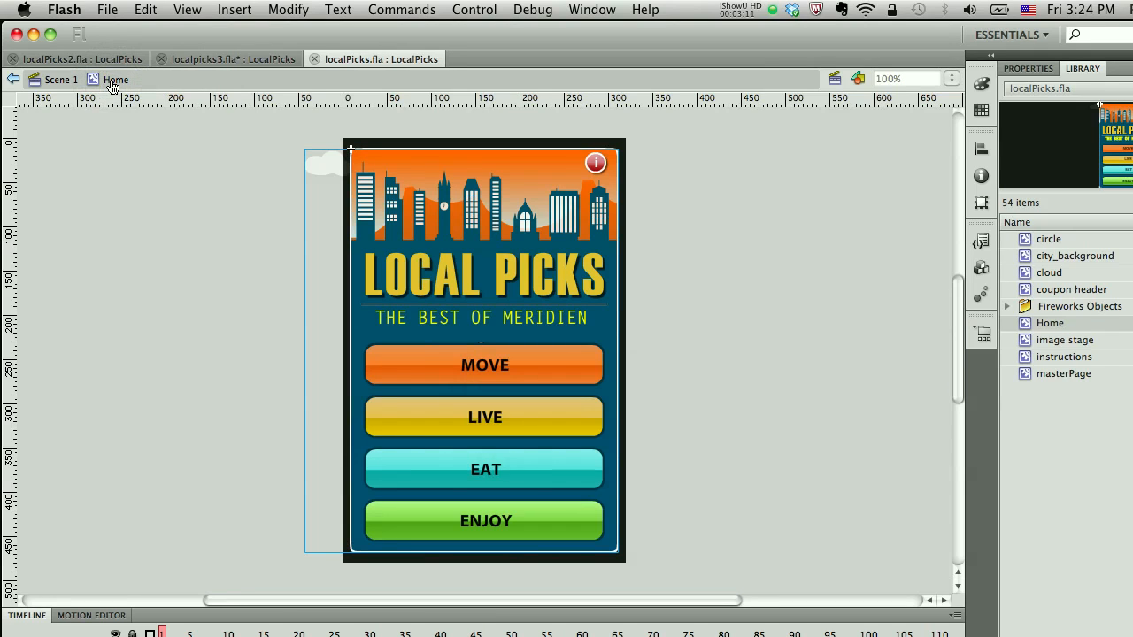
Switch to the localpicks3 and then localPicks2 documents to compare their Home screens.
{"action": "left_click", "coordinate": [242, 57]}
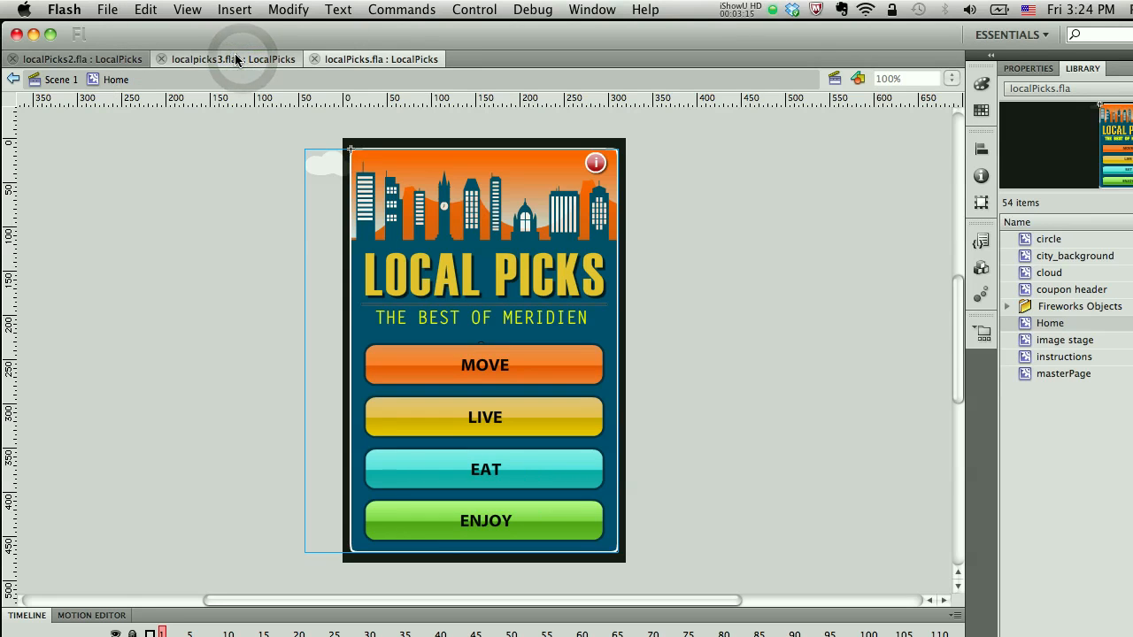
{"action": "left_click", "coordinate": [235, 55]}
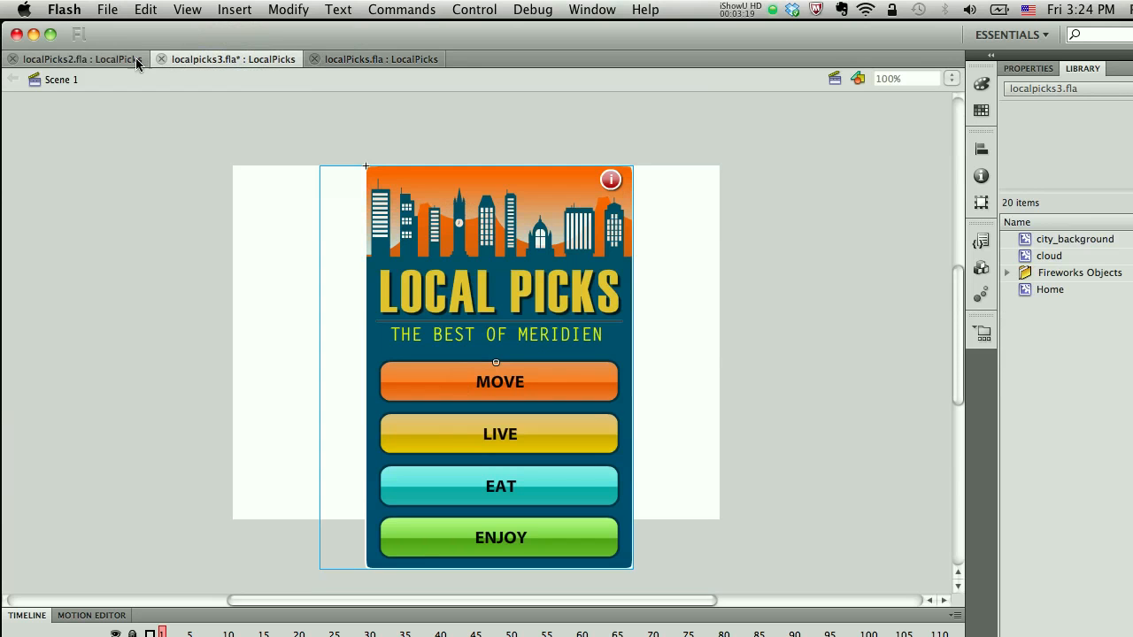
{"action": "left_click", "coordinate": [80, 60]}
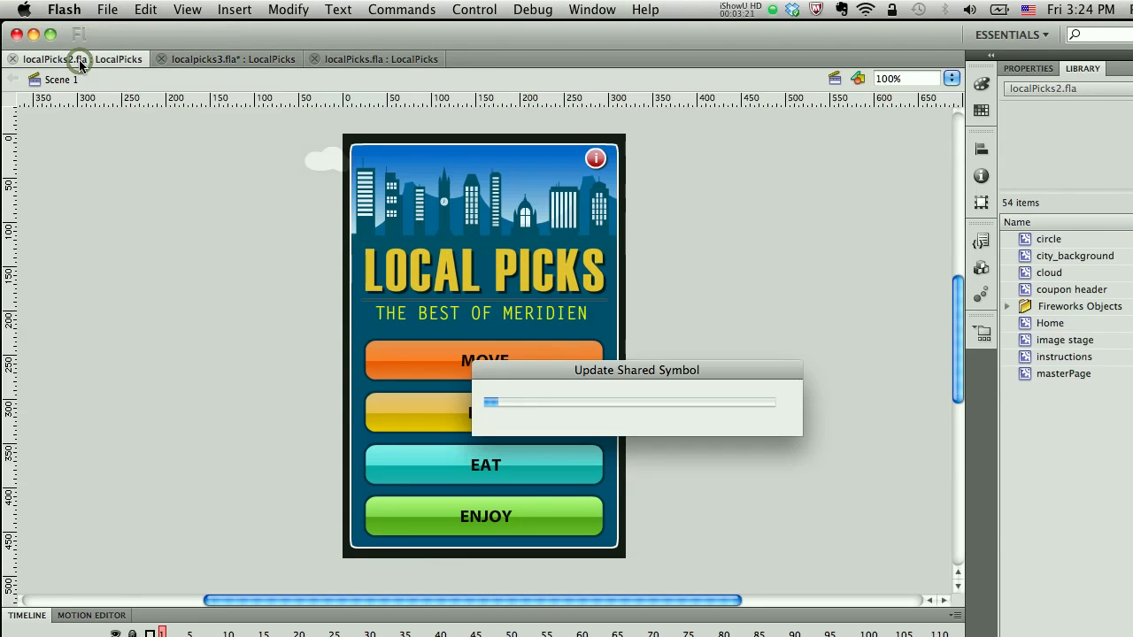